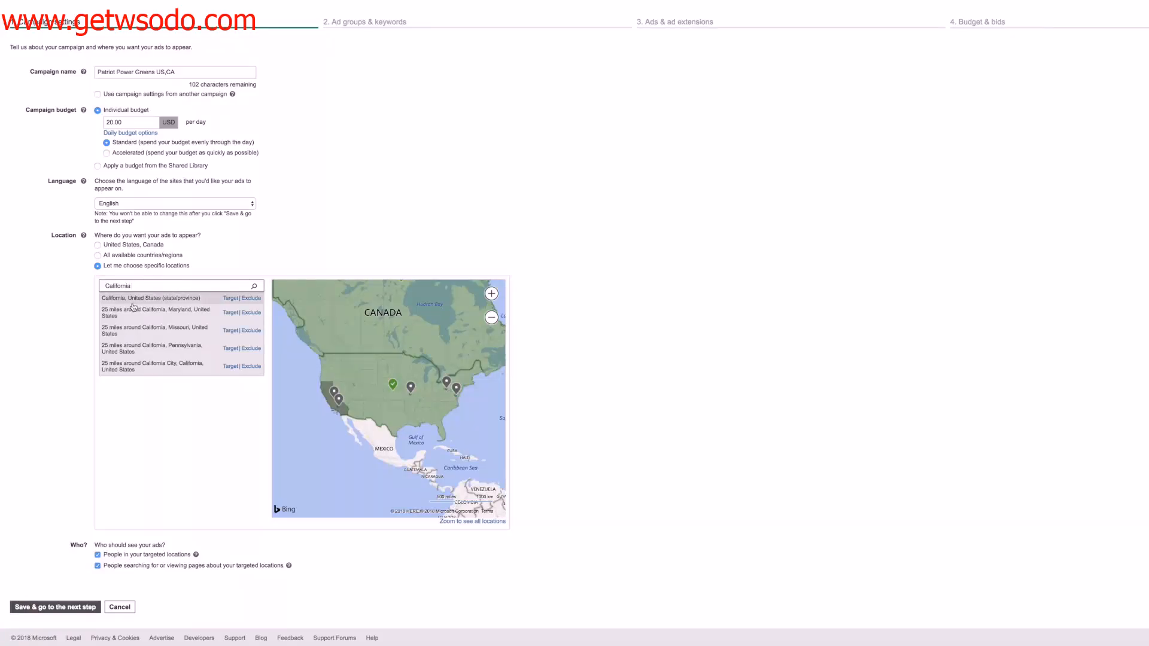
- Remove the trial exclusion of California and stop showing ads to people searching for or viewing pages about the targeted locations
click(251, 298)
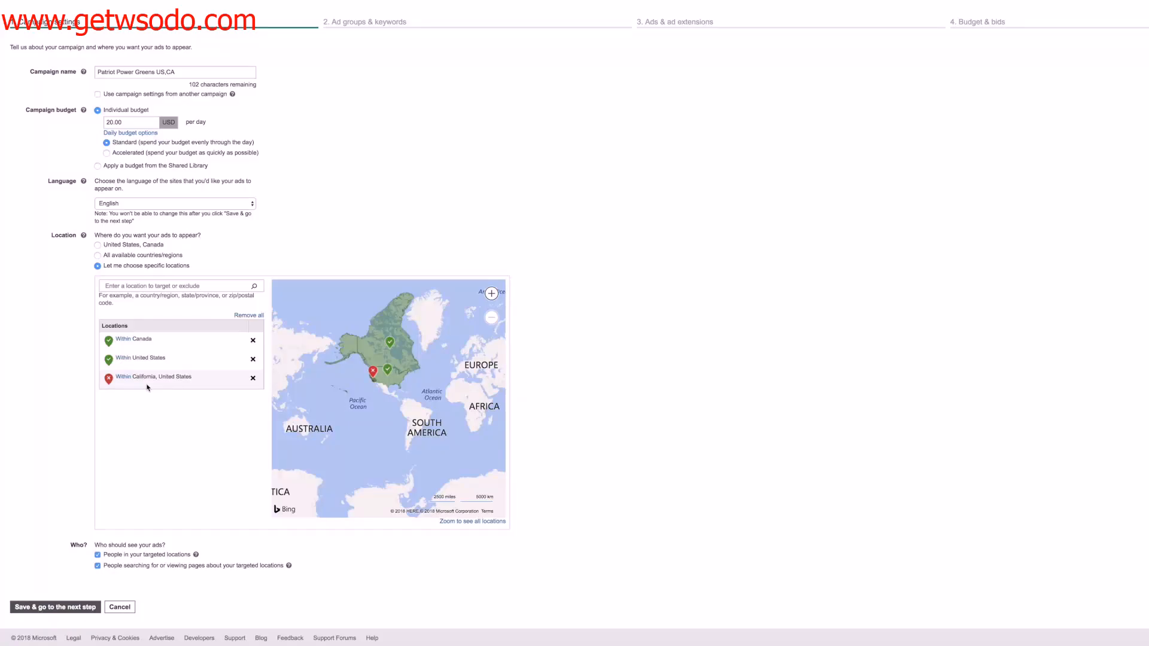
click(252, 379)
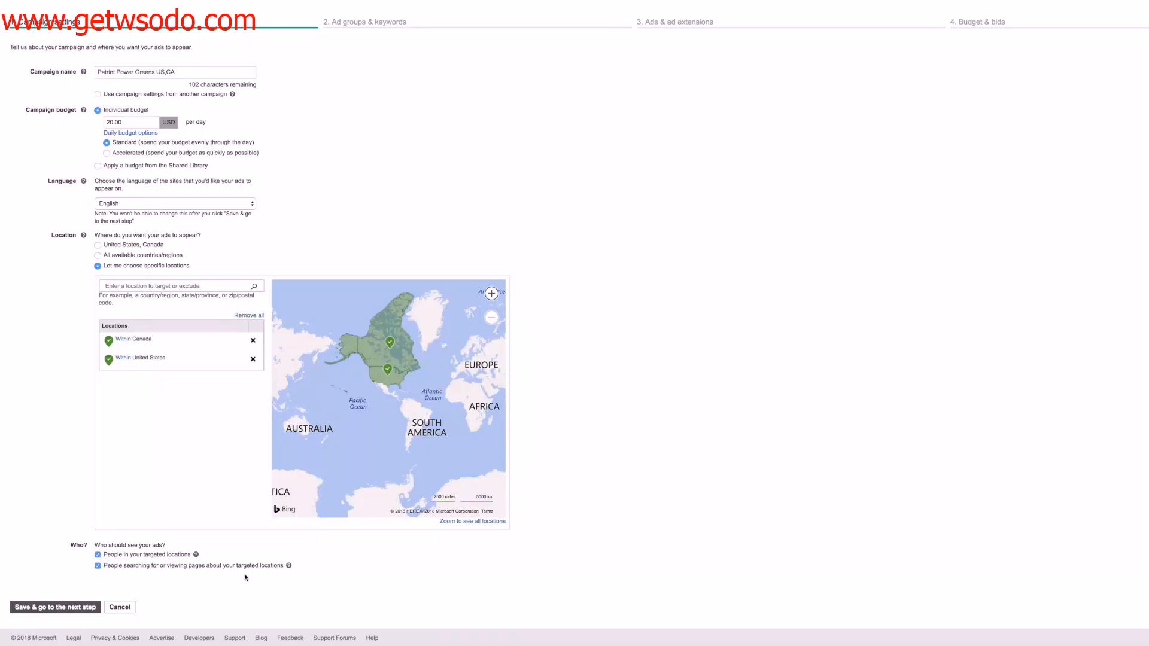
click(98, 567)
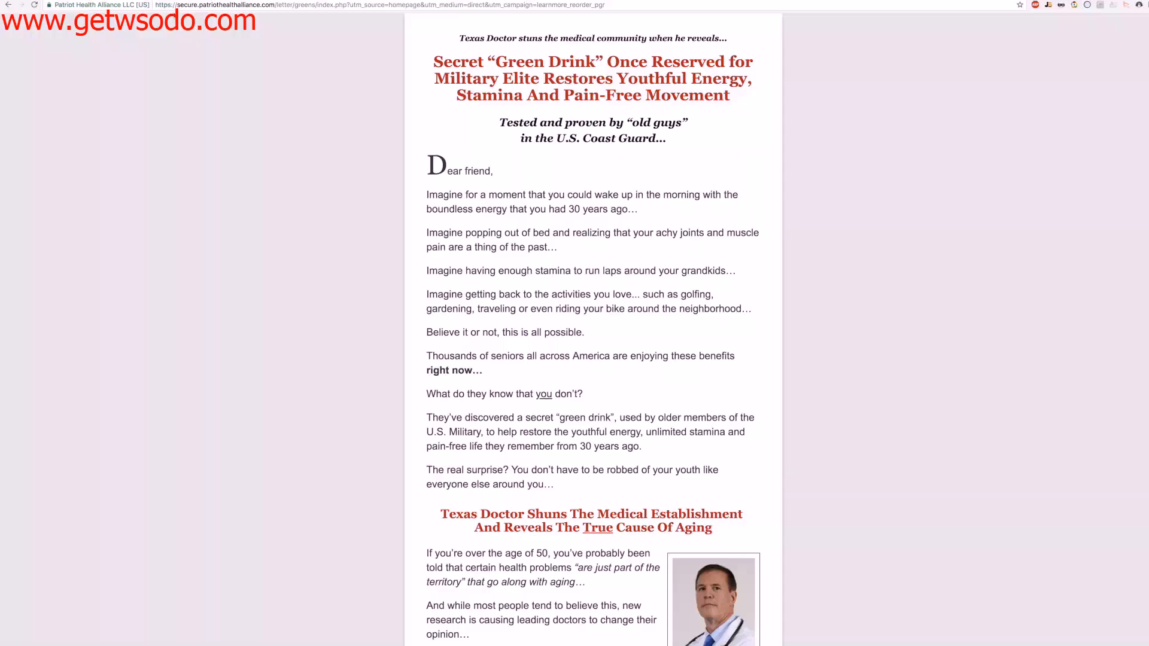
drag(159, 6, 348, 5)
key(ctrl+c)
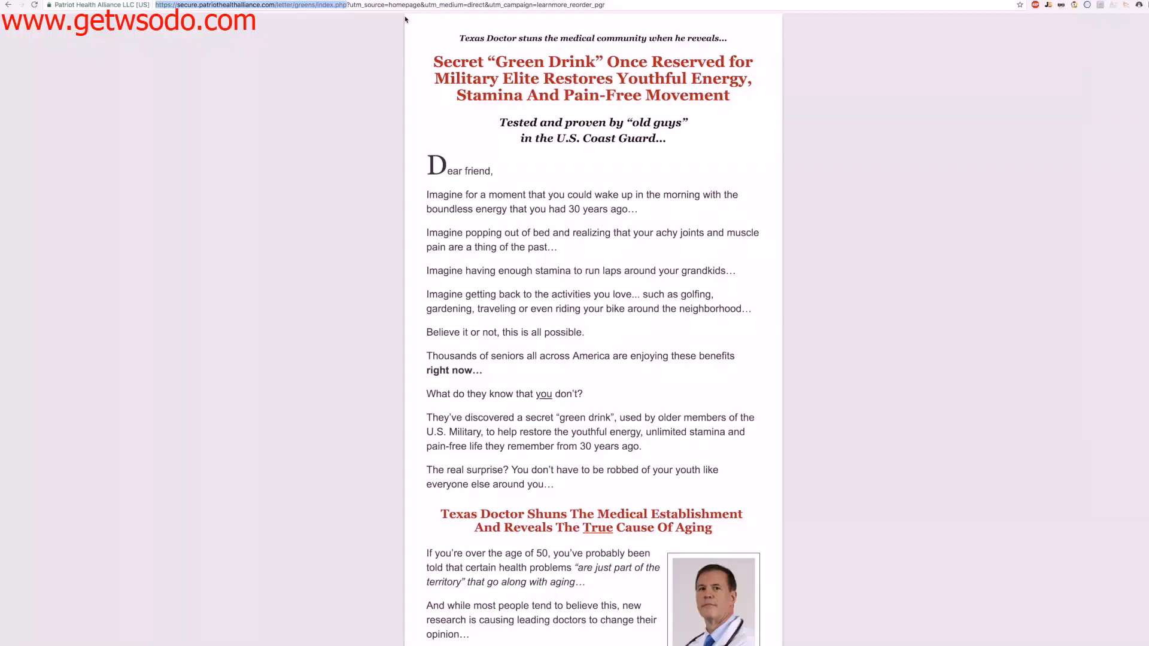
drag(348, 5, 388, 22)
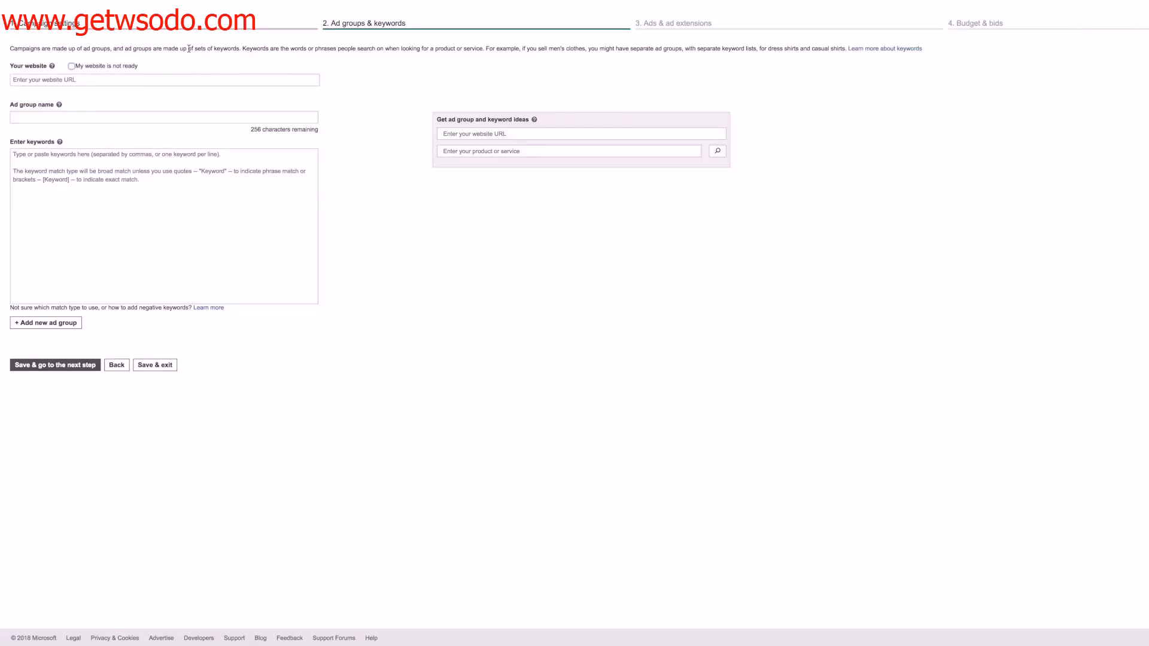
click(156, 78)
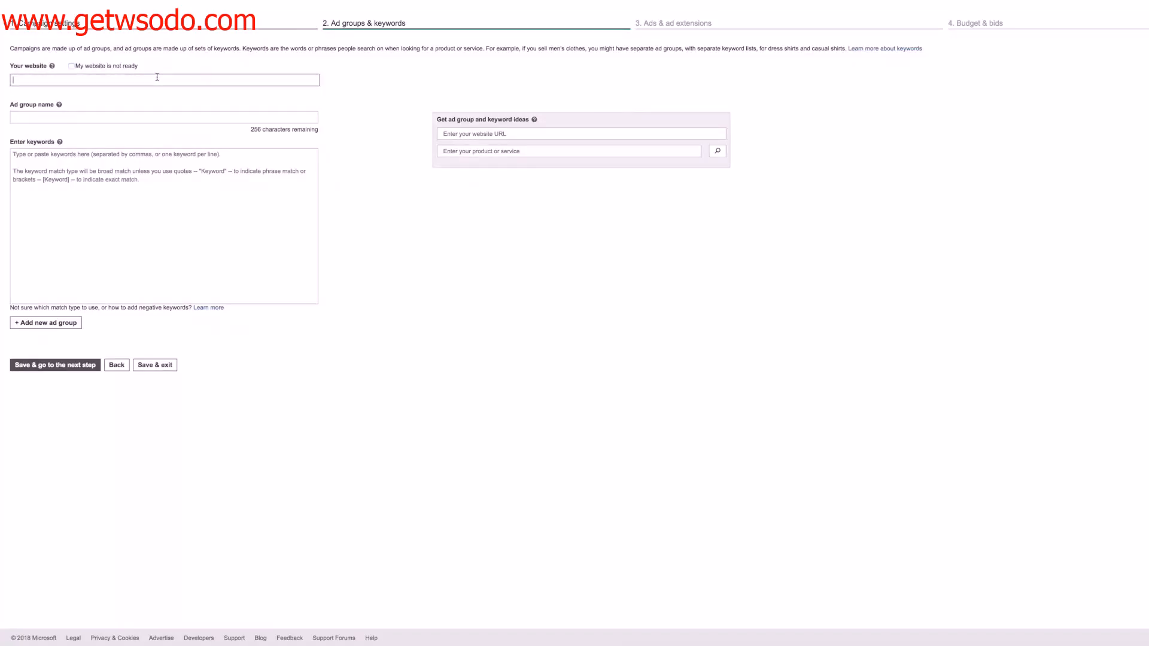
key(ctrl+v)
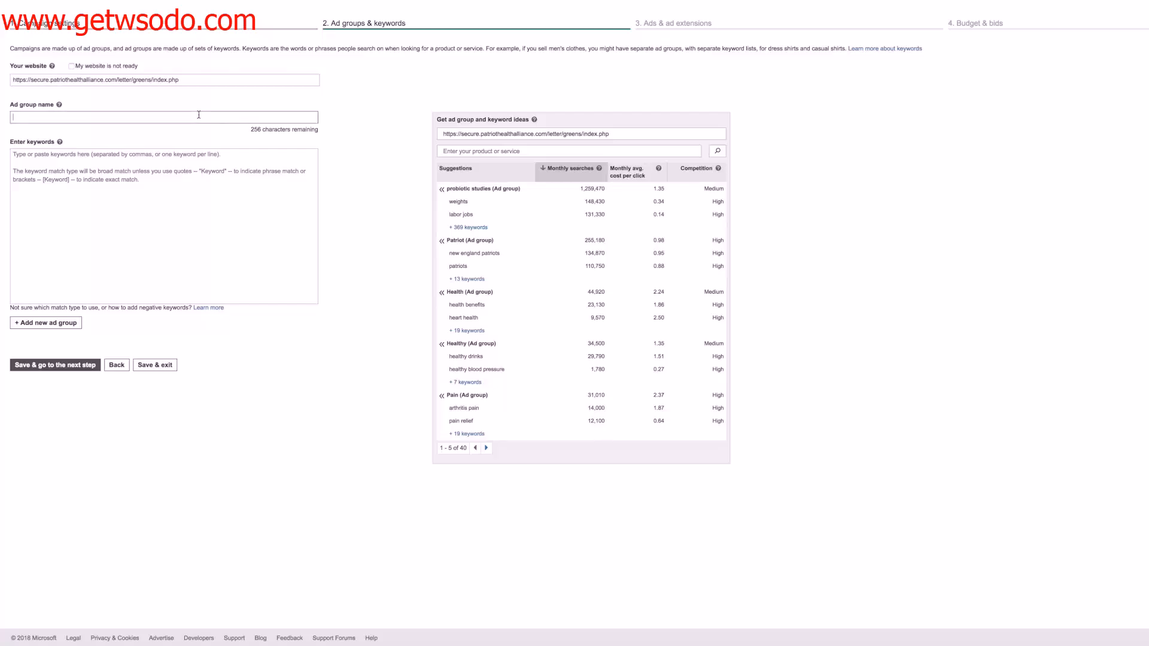
text(Group)
click(58, 163)
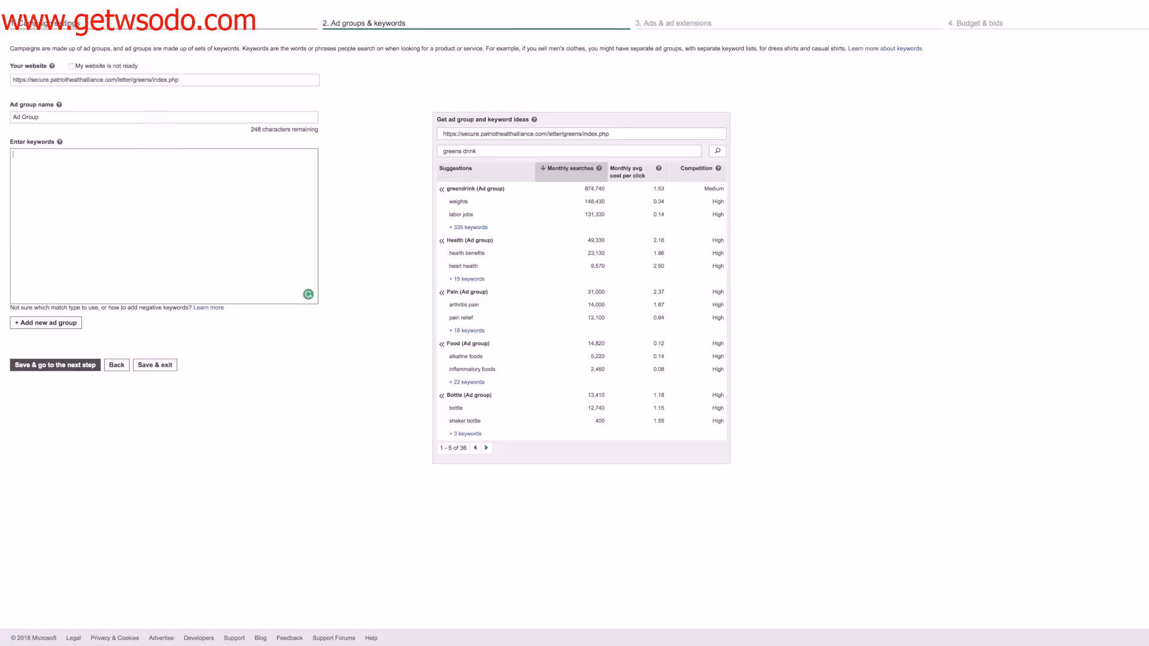
- Enter the phrase-match keyword "greens drink" and the exact-match keywords [patriot power greens] and [patriot health alliance], each on its own line
text(greens drink)
text(")
text(patriot power gre)
text(ens)
text(patriot heat)
key(BackSpace)
text(lth alliance] ")
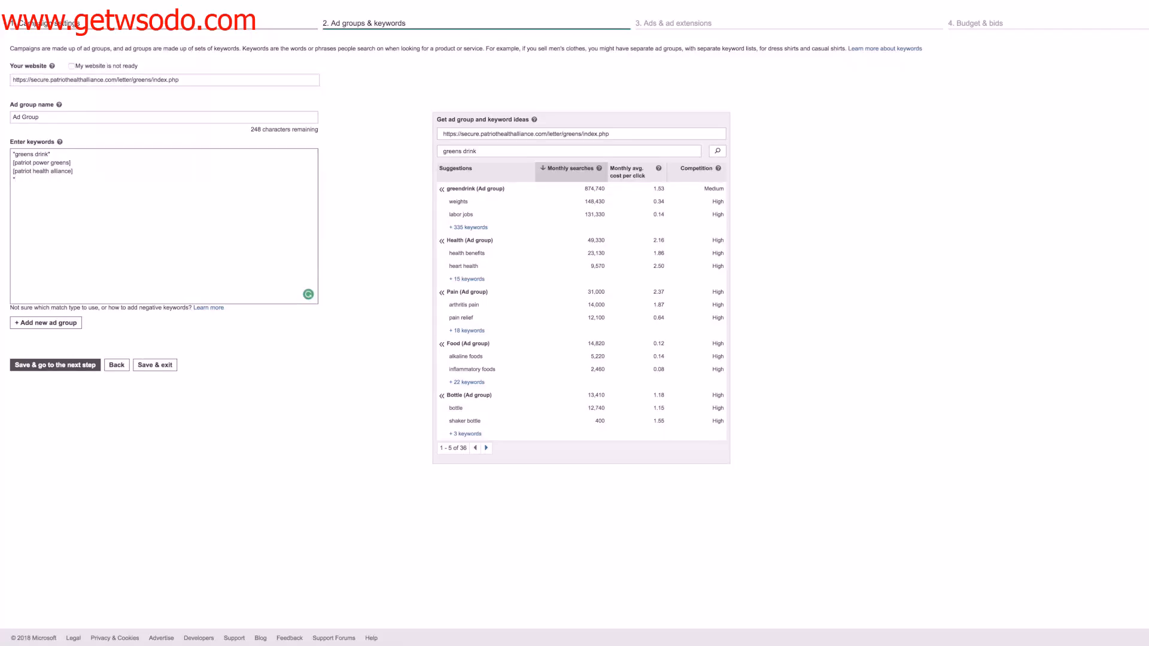
- Add phrase-match keywords "patriot power greens", "patriot health alliance", "best health drinks", "greens drinks" and "greens drink mixes", and continue to the ads stage
text(patriot)
text( power greens" "p)
text(atriot)
text( health)
text( alliance)
text("best health drinks" "greens drinks" "greens drink mixes")
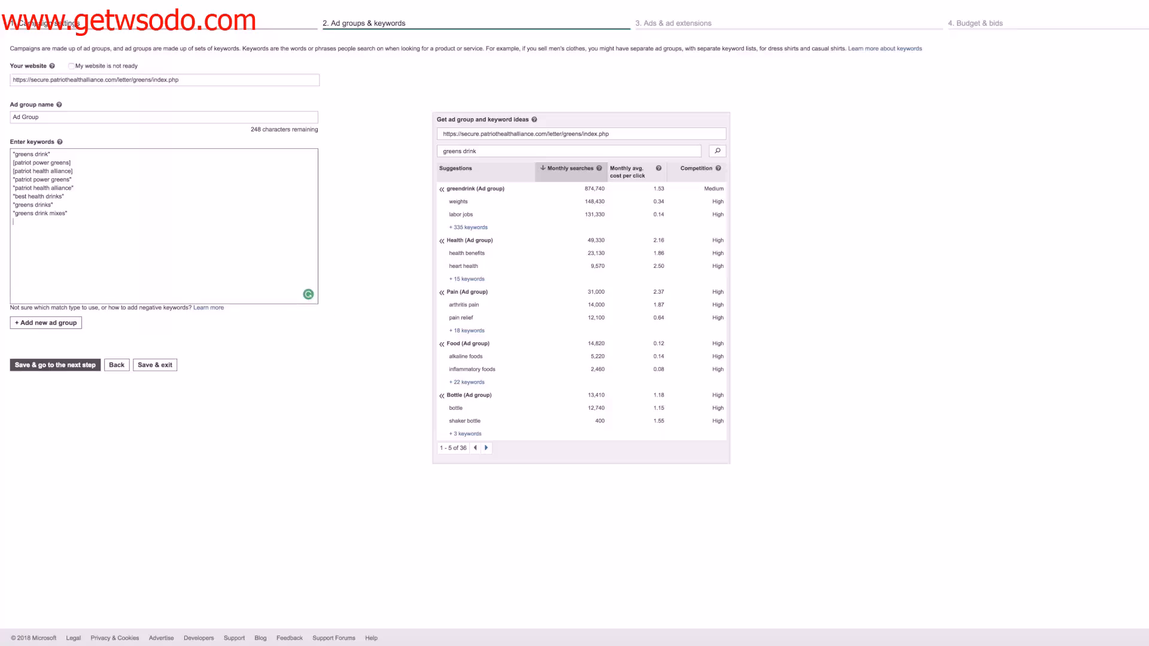
click(319, 0)
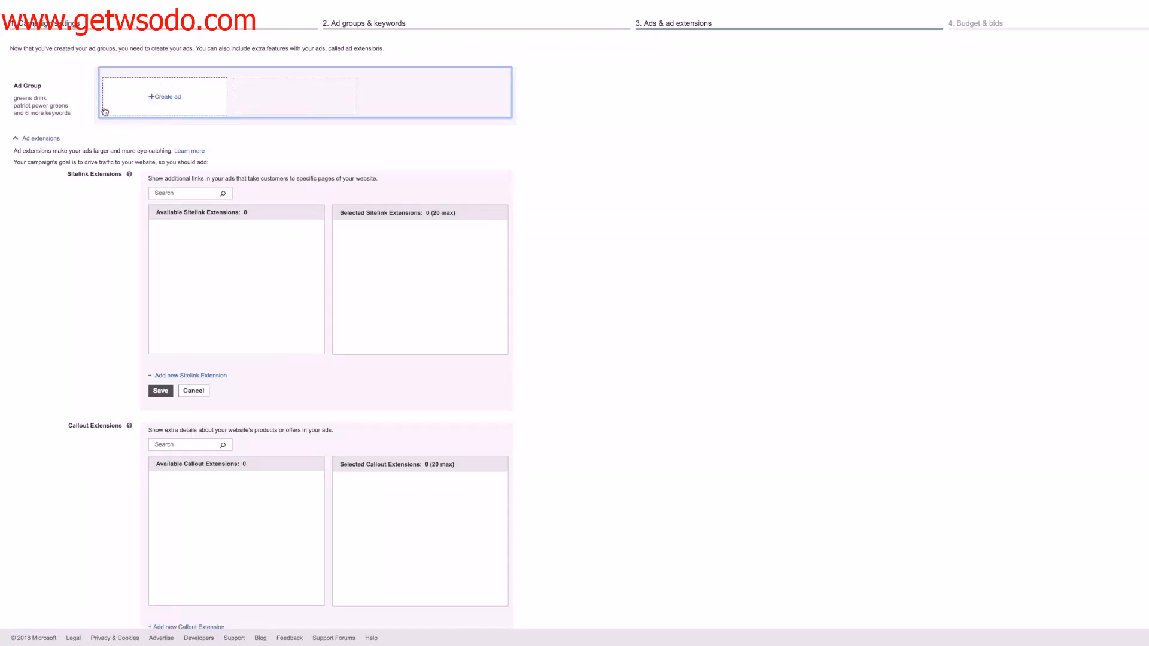
- Collapse the ad extensions and start a new ad with the copied sales page address as its final URL
click(26, 141)
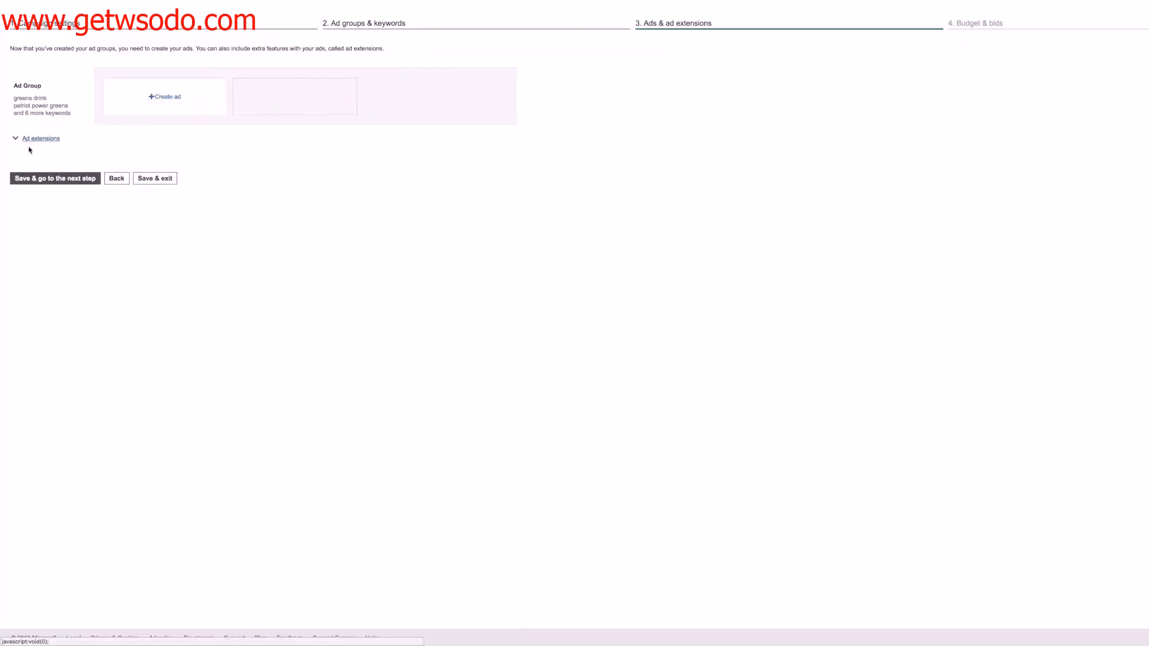
click(173, 98)
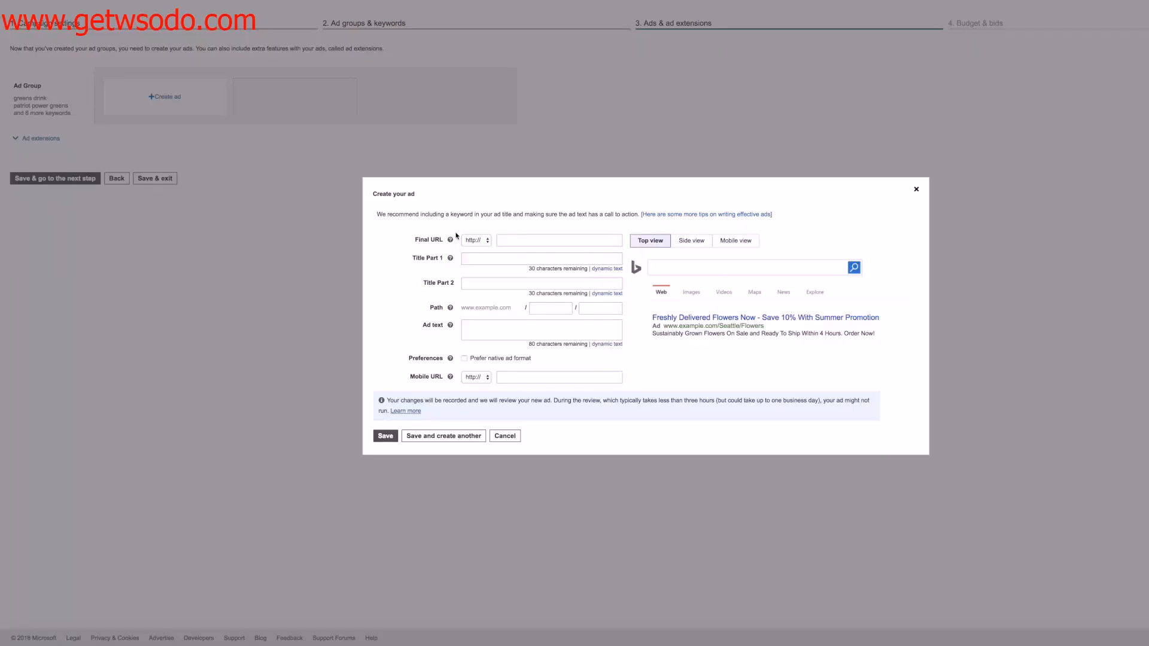
click(514, 241)
key(ctrl+v)
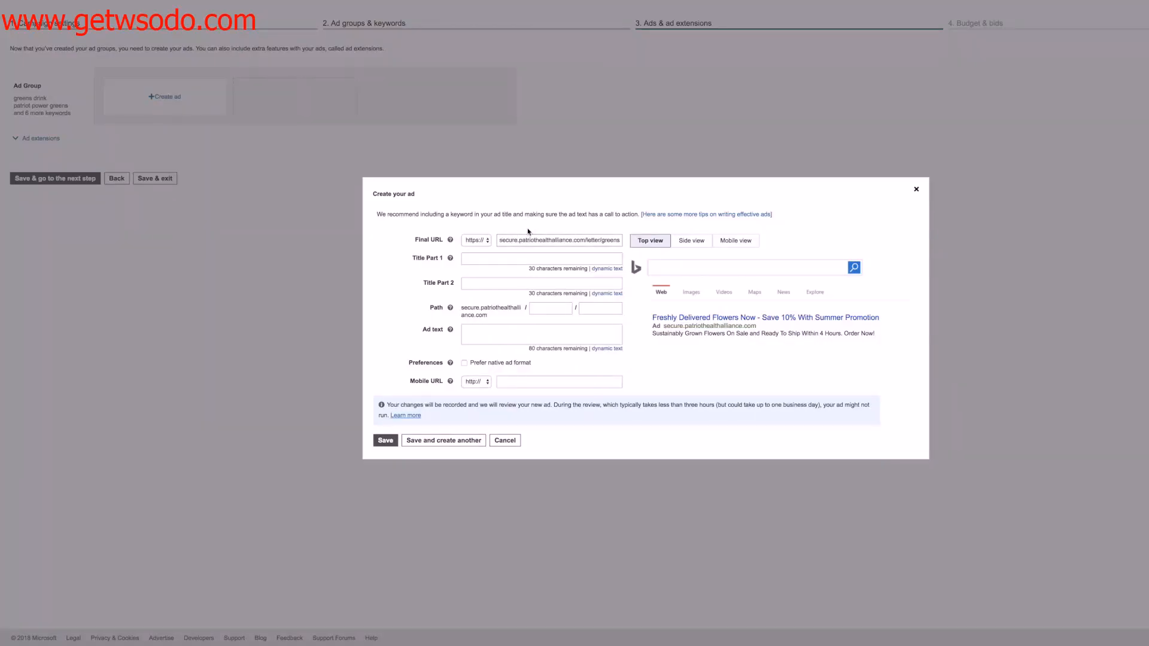
- Set the ad's first title part to Patriot Power Greens and the second to The Amazing Greens Drink!
click(498, 261)
text(Patr)
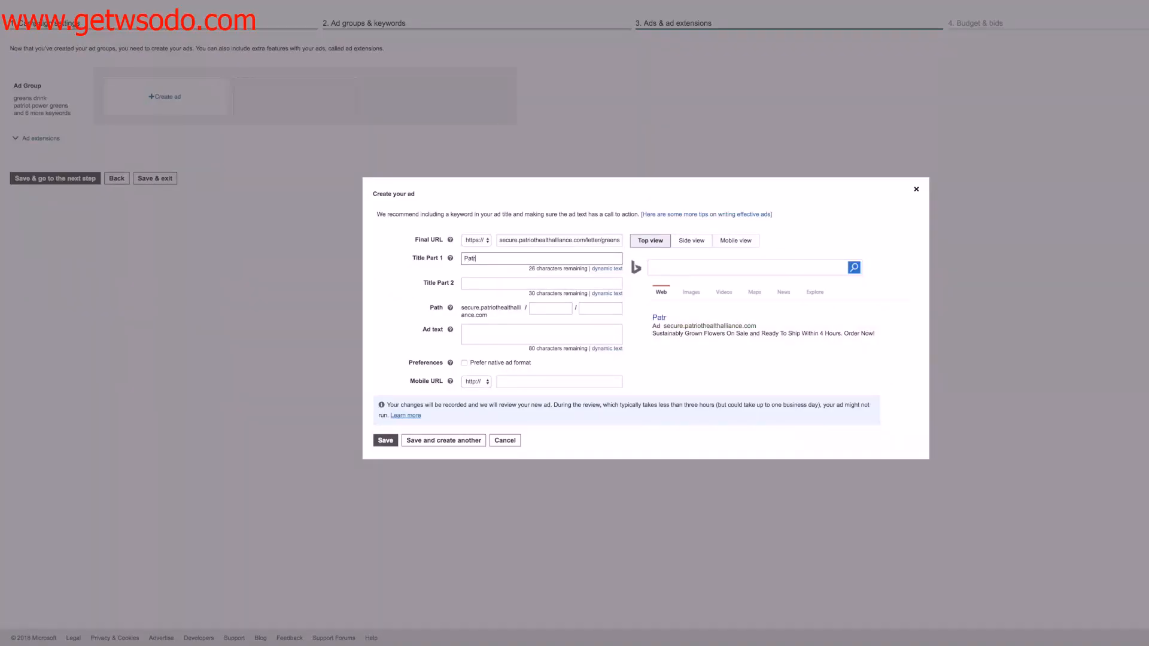
text(iot Power Greens)
key(Tab)
key(Tab)
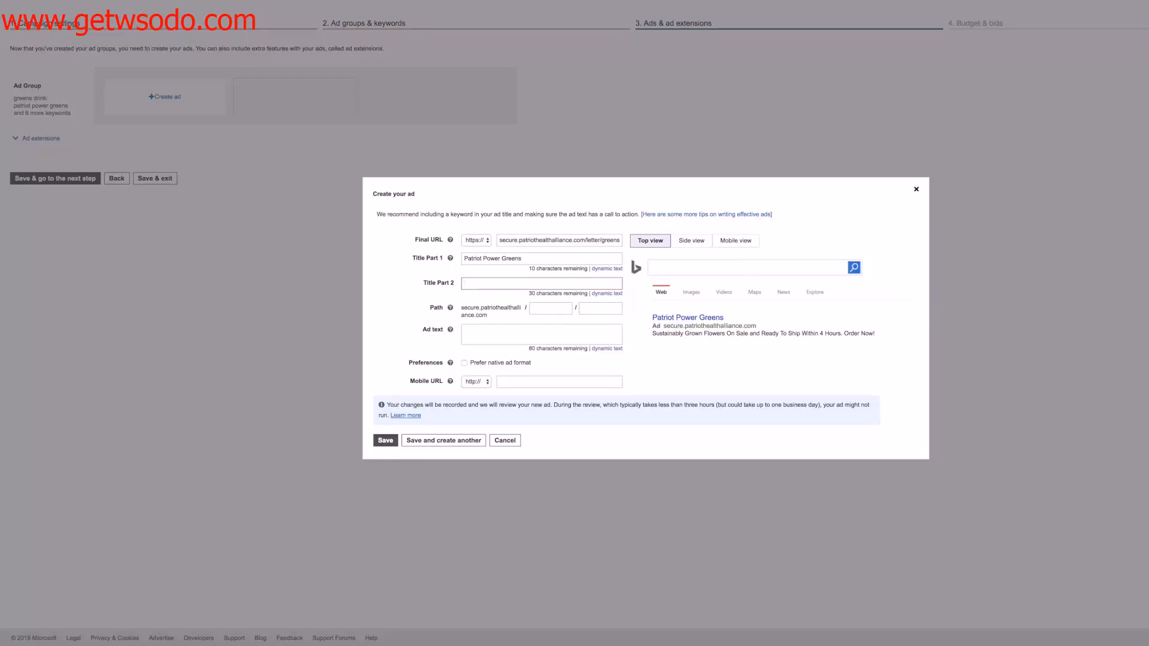
text(The Amazing Greens Drink!)
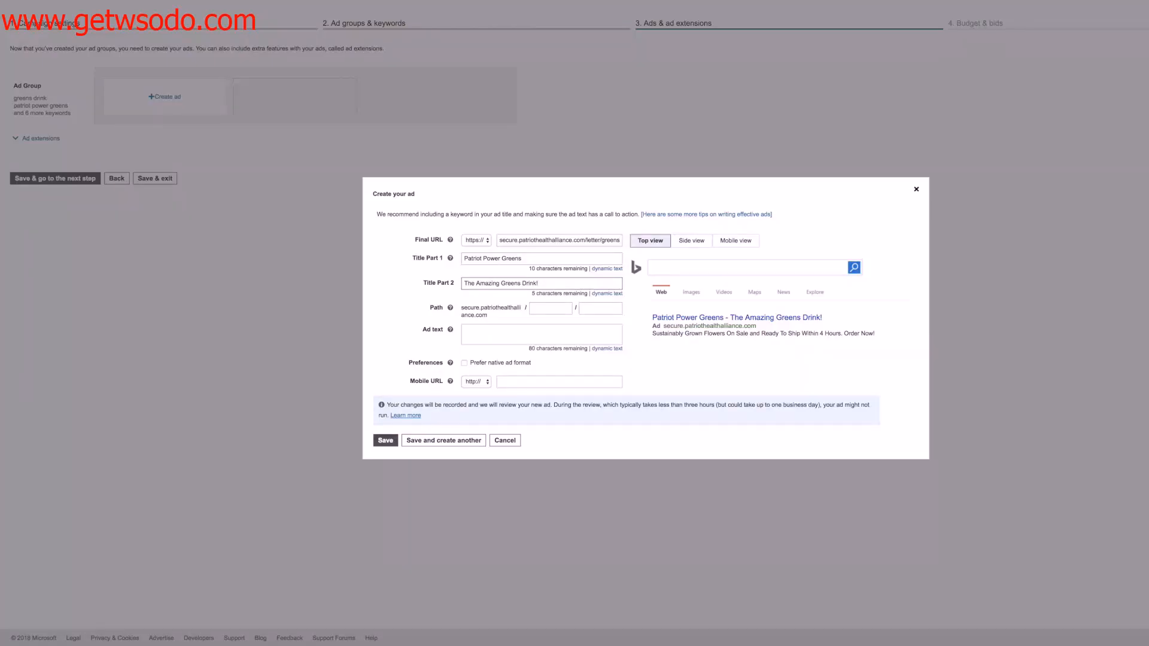
- Set the ad text to "Patriot Power Greens is the greens health drink that supports American troops!" and save the ad
click(487, 306)
click(513, 331)
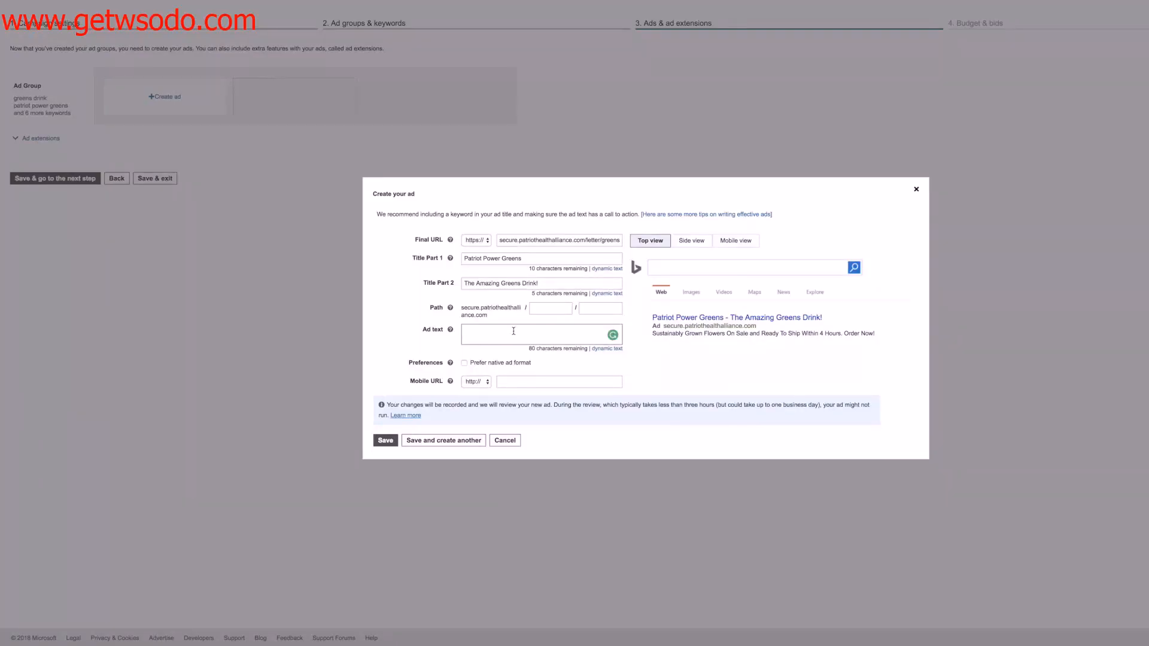
text(Patriot P)
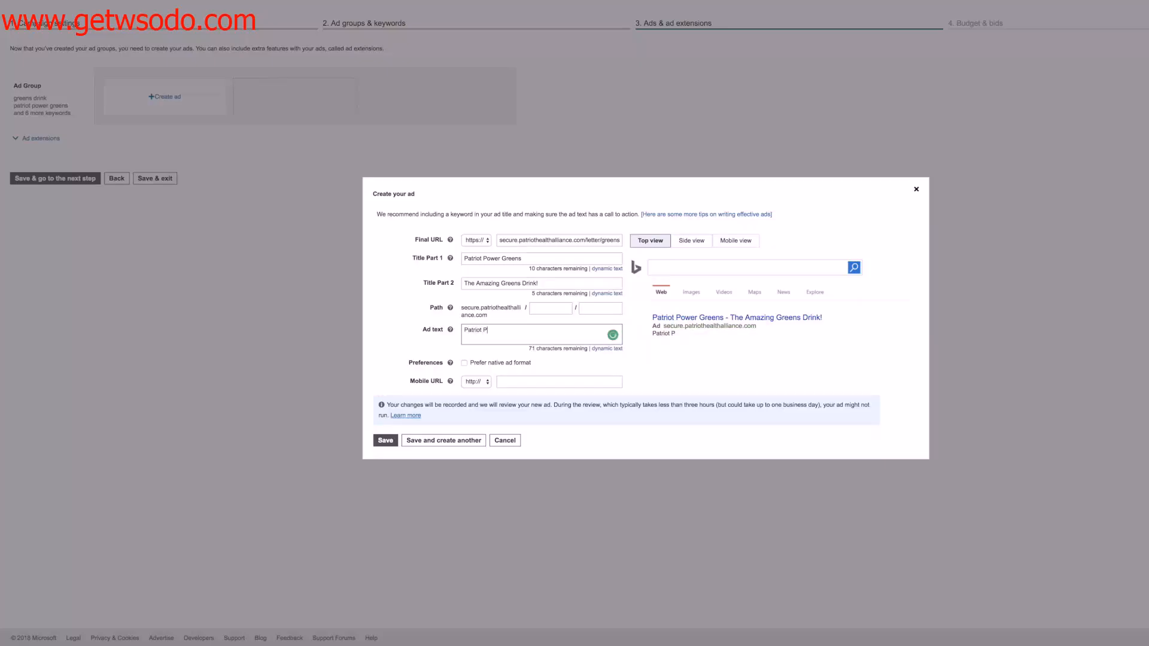
text(ower Greens is a greens health drink that supports )
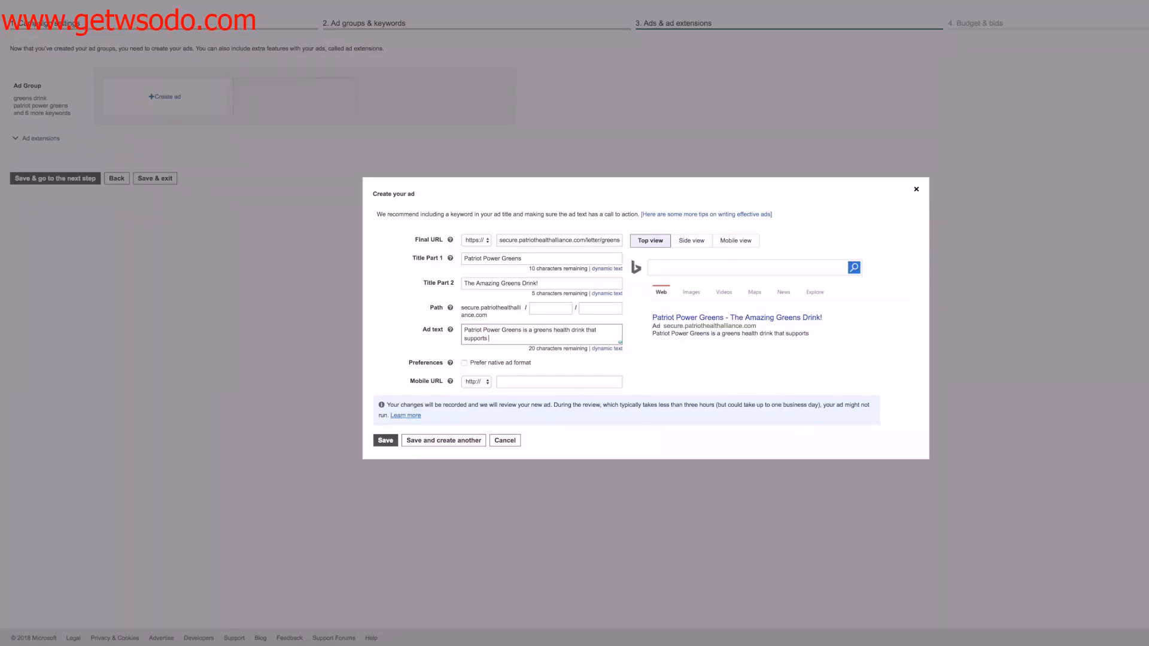
text(American troops)
key(BackSpace)
text(the)
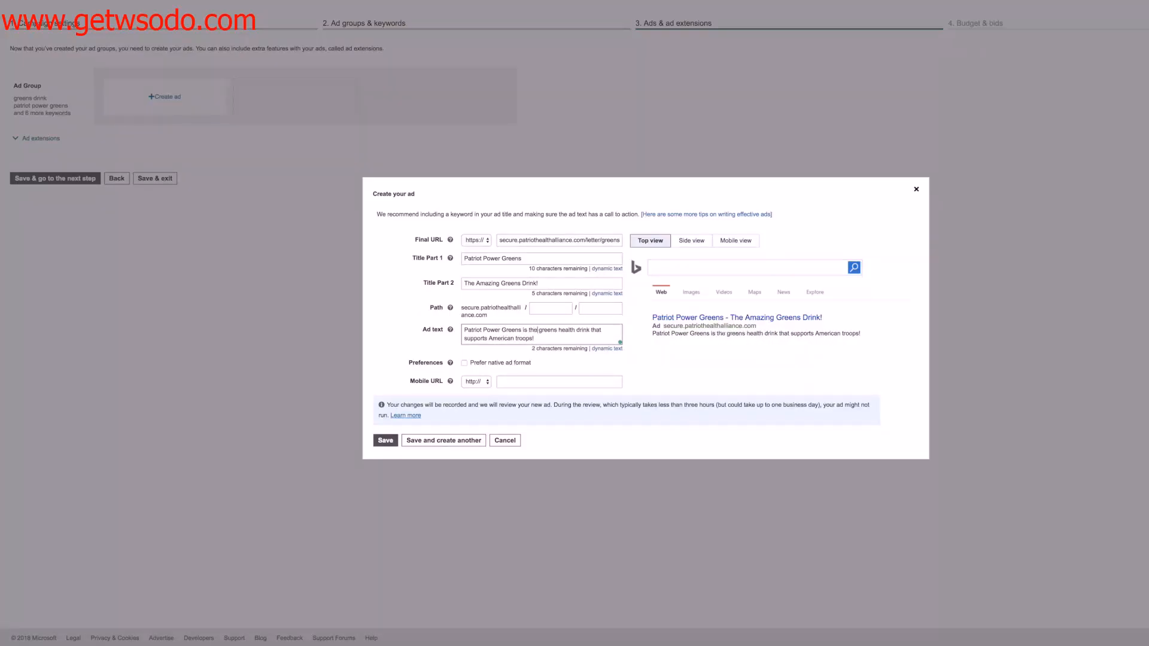
click(380, 342)
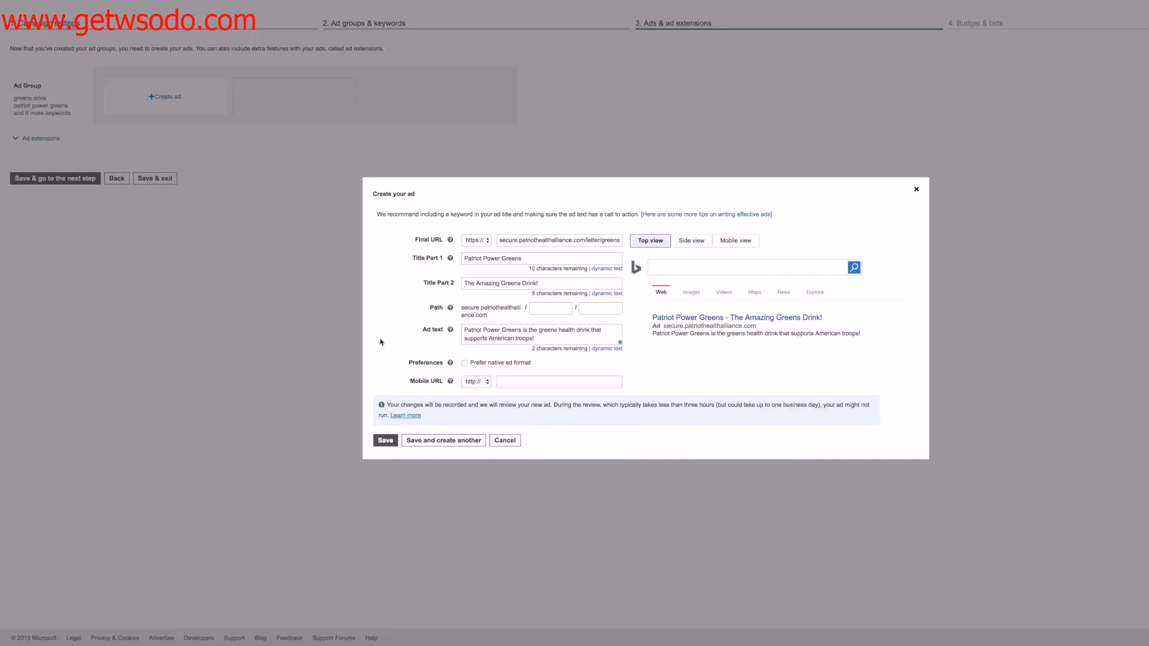
click(388, 440)
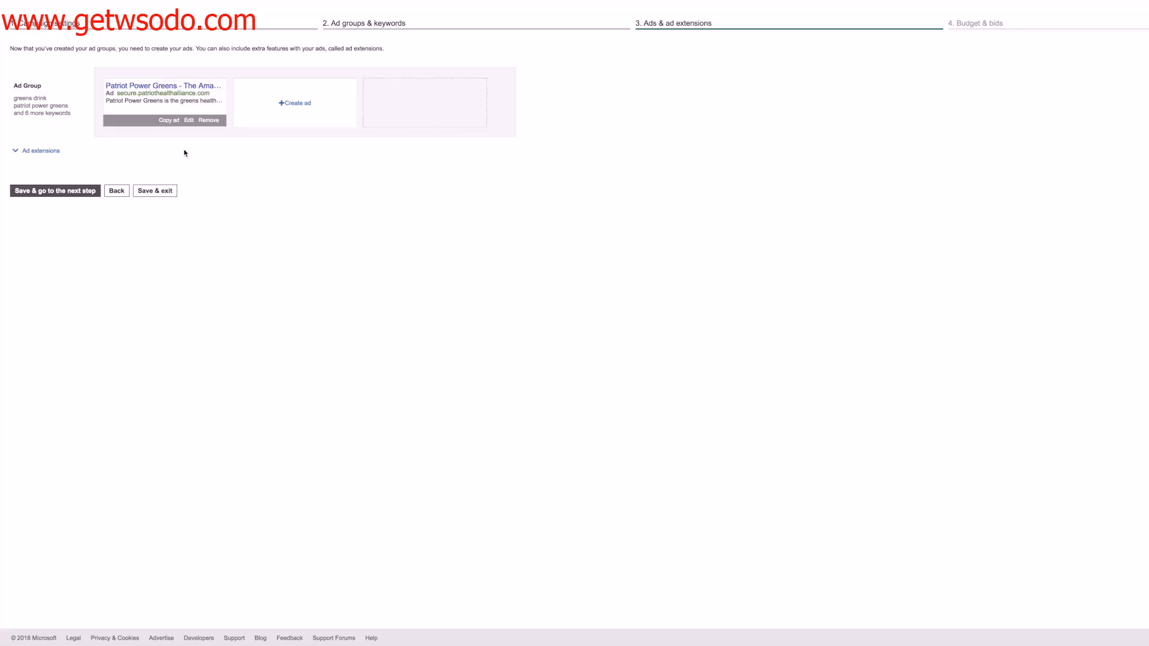
- Continue to budget and bids, show the daily budget options, and set the bid strategy to Manual: Use the bid I set
click(69, 197)
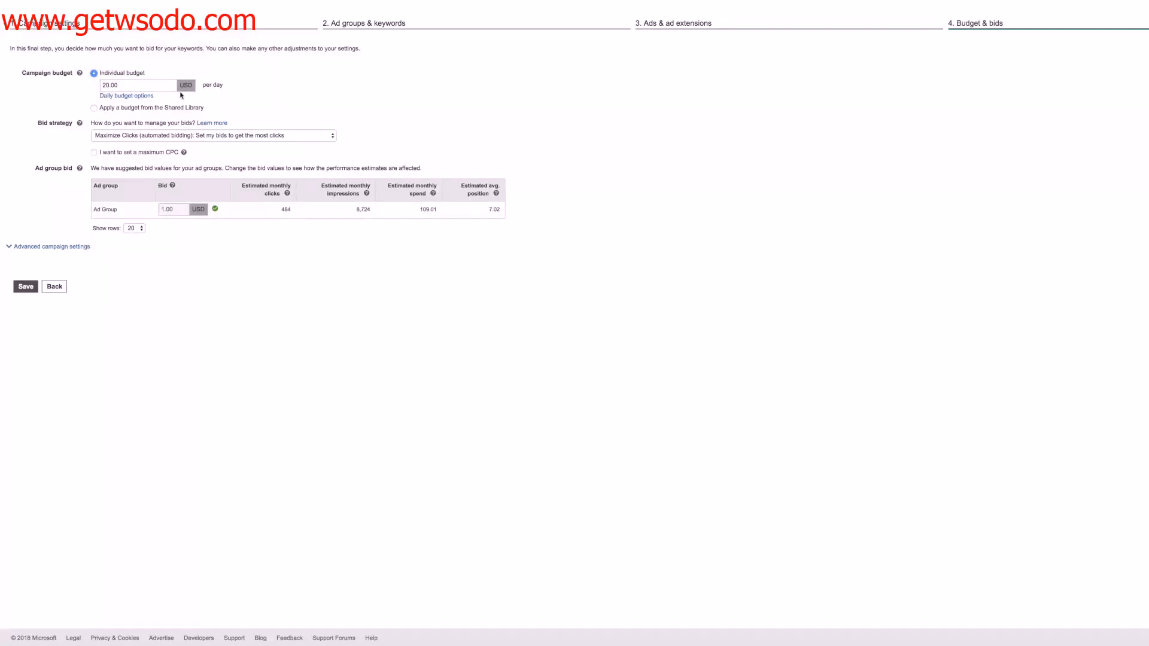
click(147, 97)
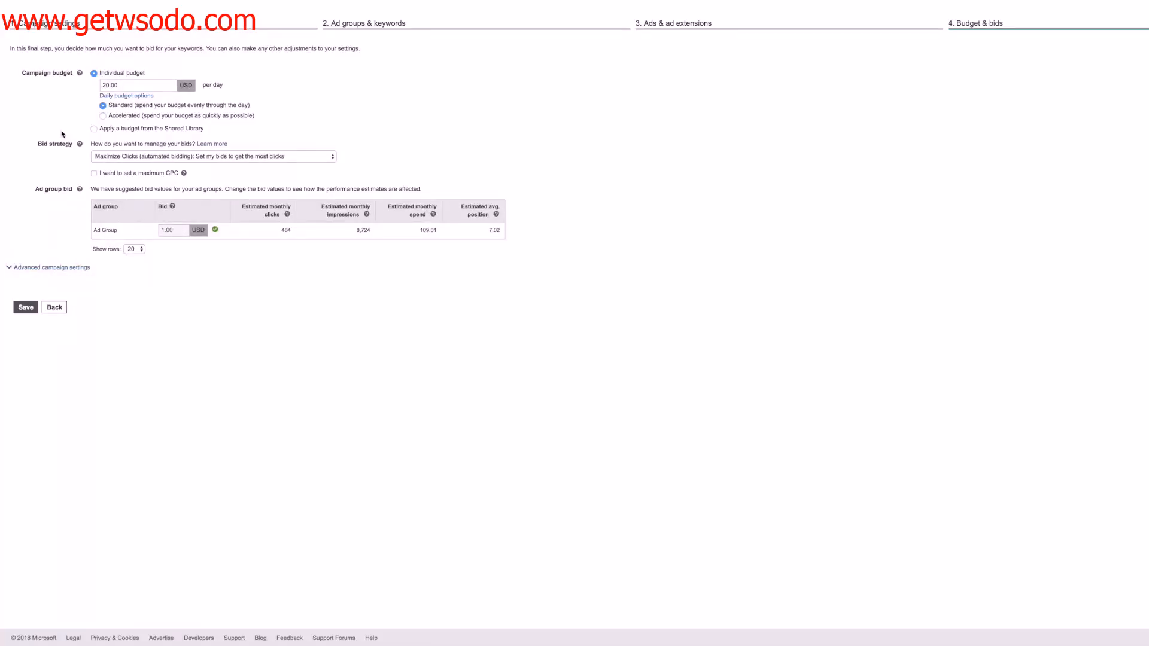
click(116, 154)
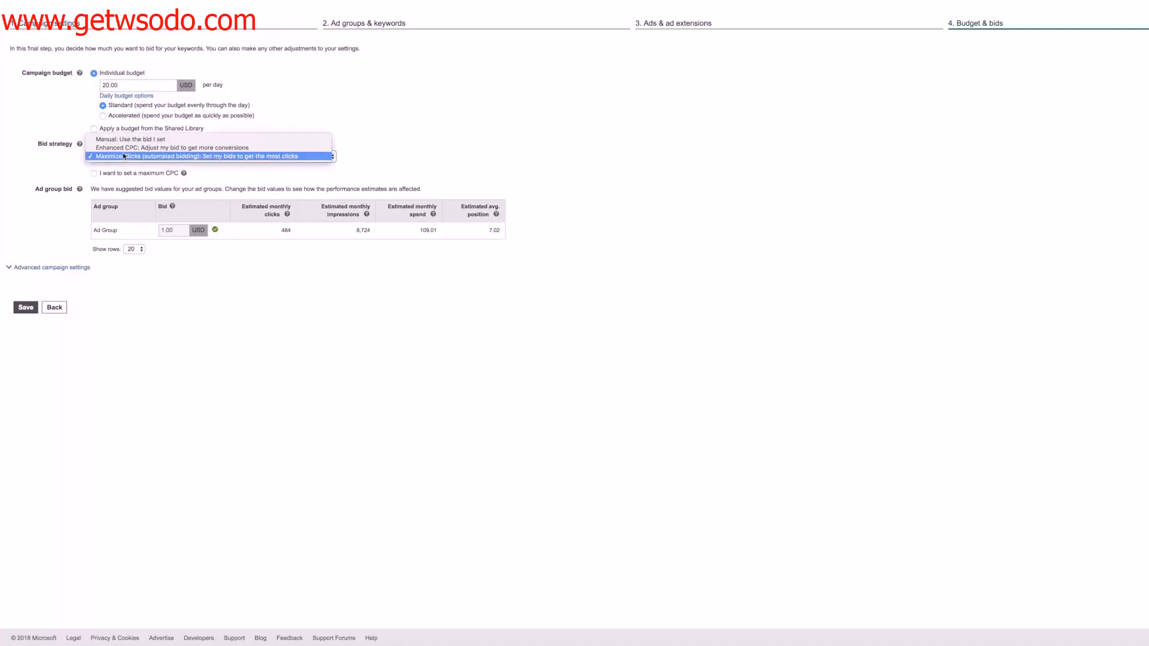
click(120, 137)
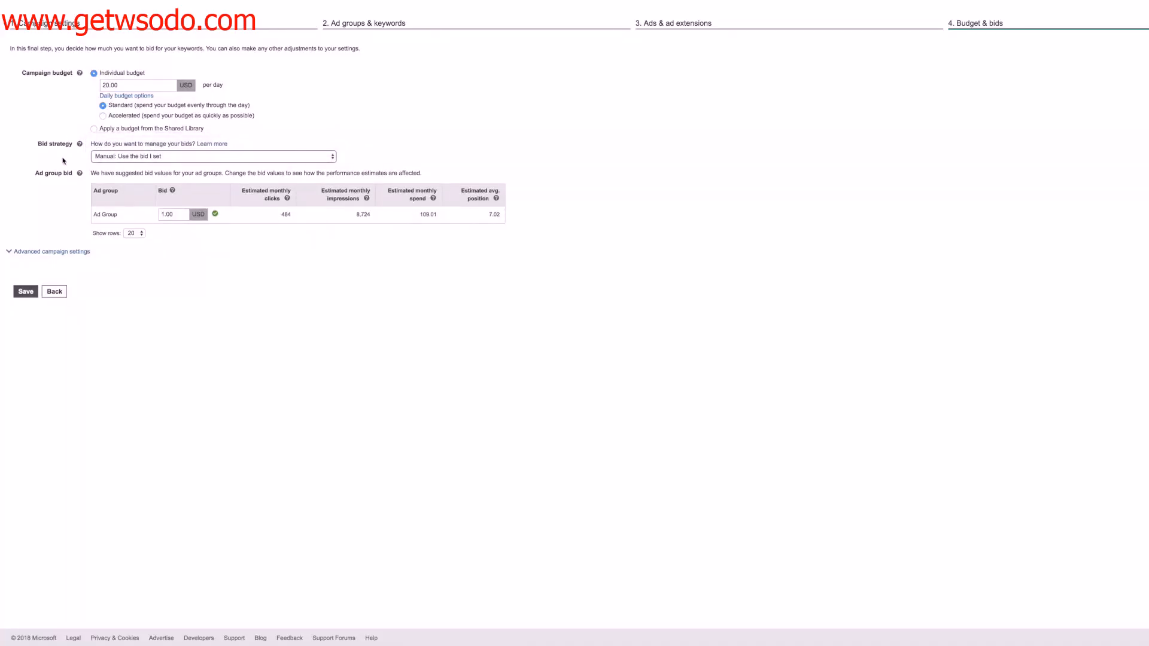
- Set the ad group's bid to 0.32 USD and save the campaign
click(179, 216)
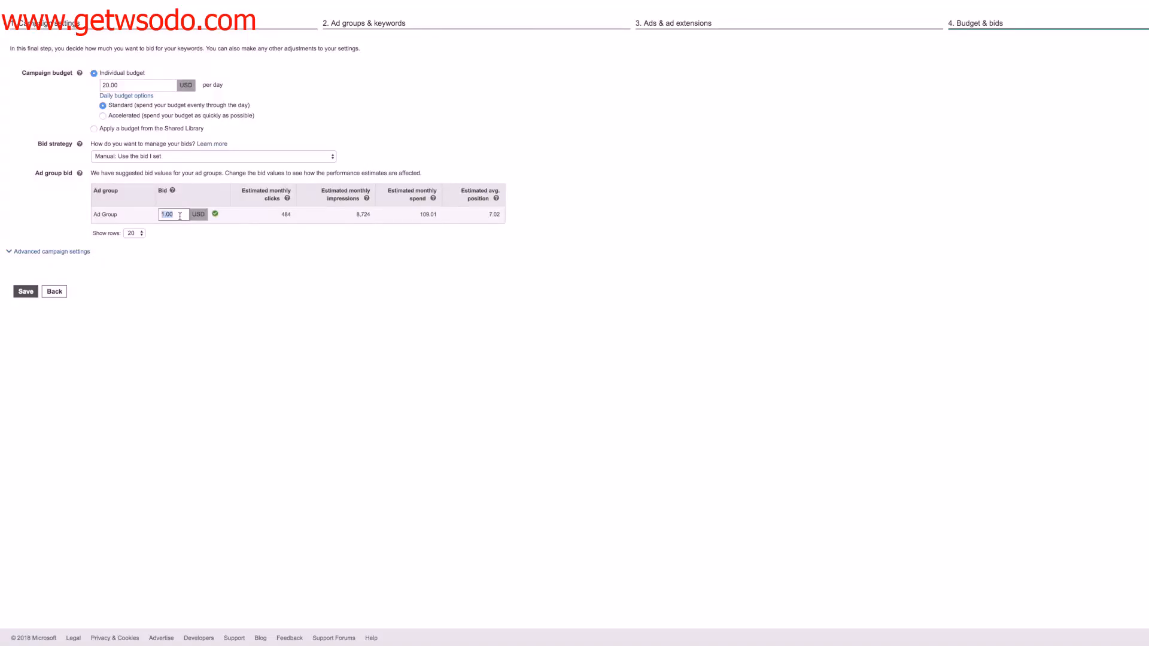
text(0.32)
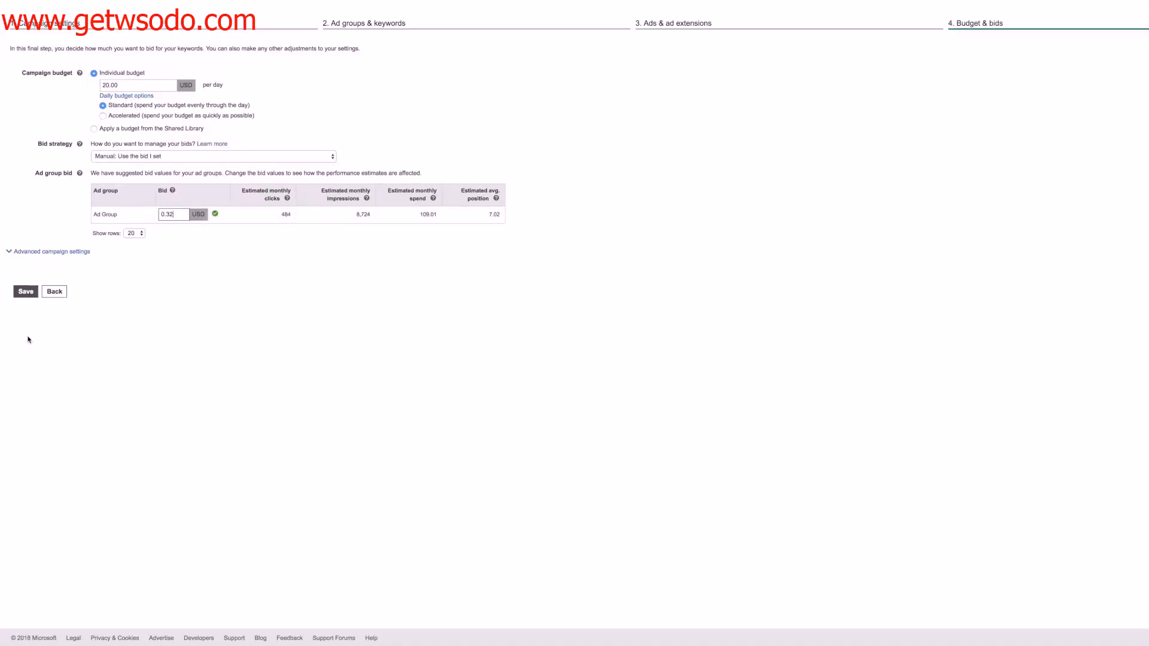
click(26, 292)
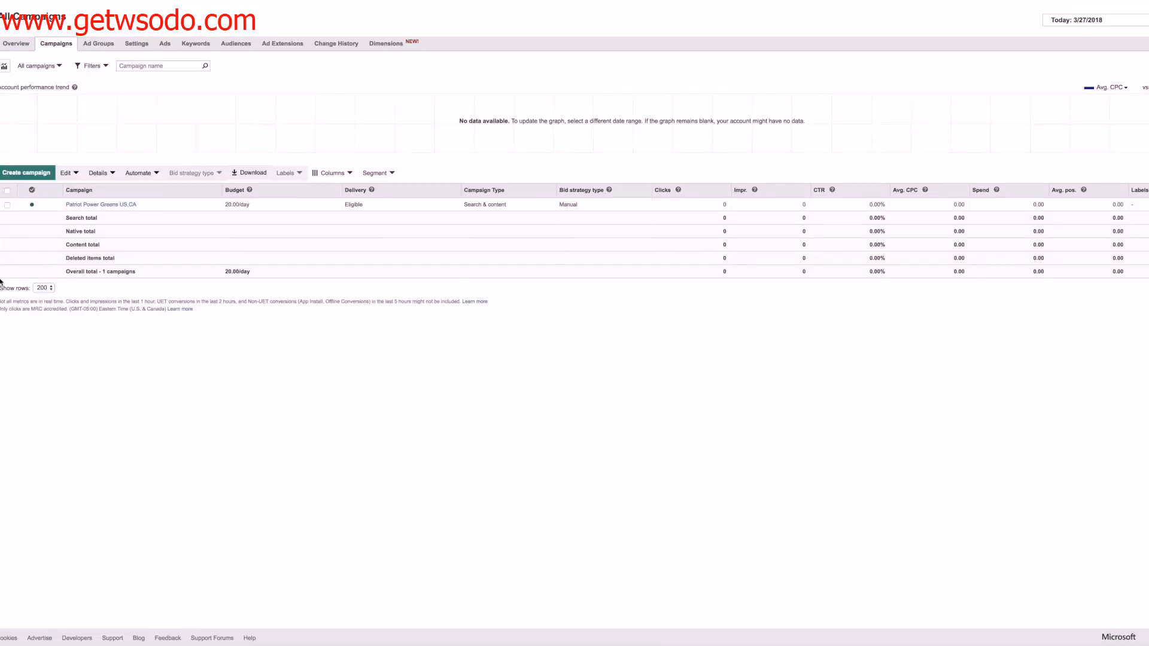
- Open the ad of the Patriot Power Greens US,CA campaign for editing and expand its ad URL options
click(81, 204)
click(122, 64)
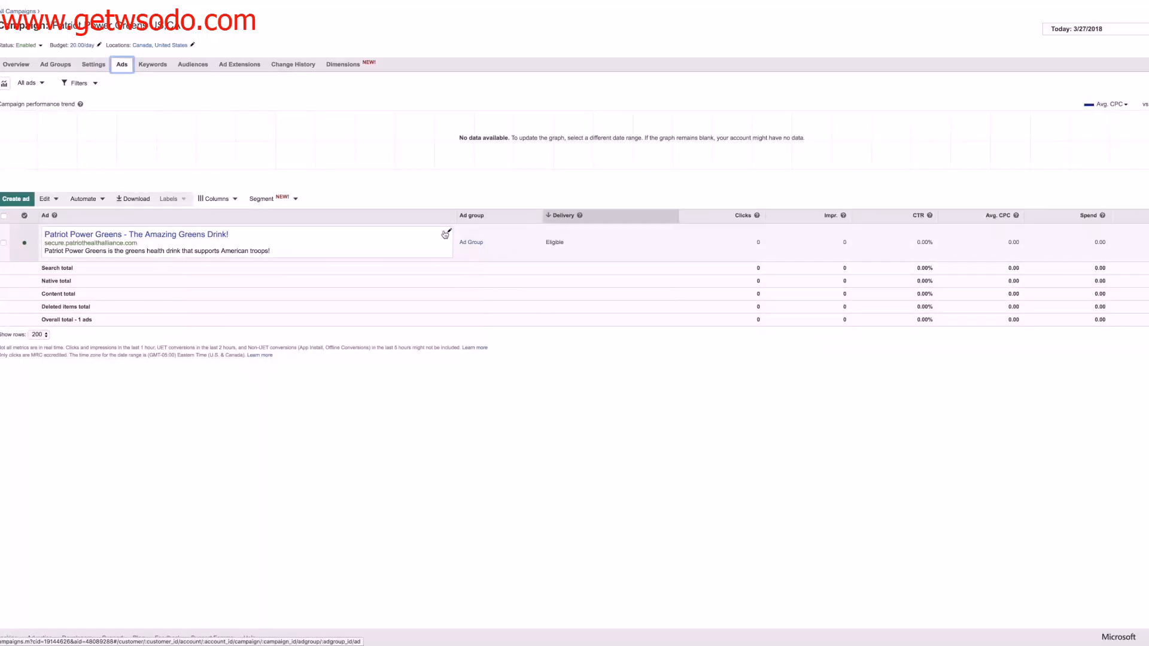
click(450, 234)
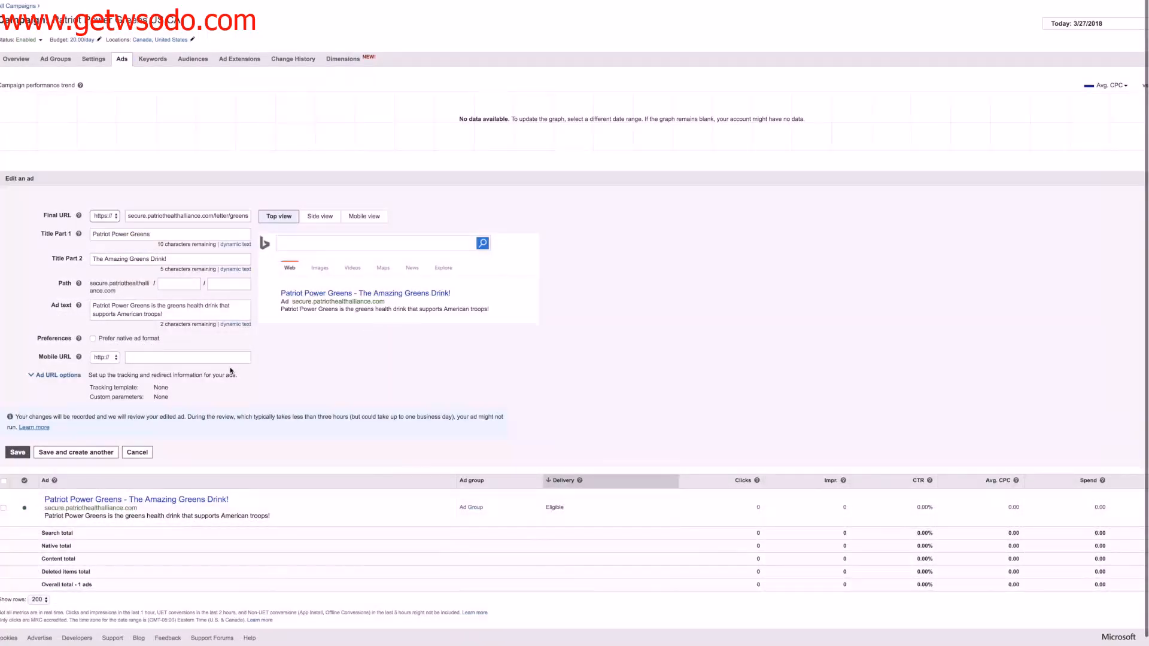
click(69, 377)
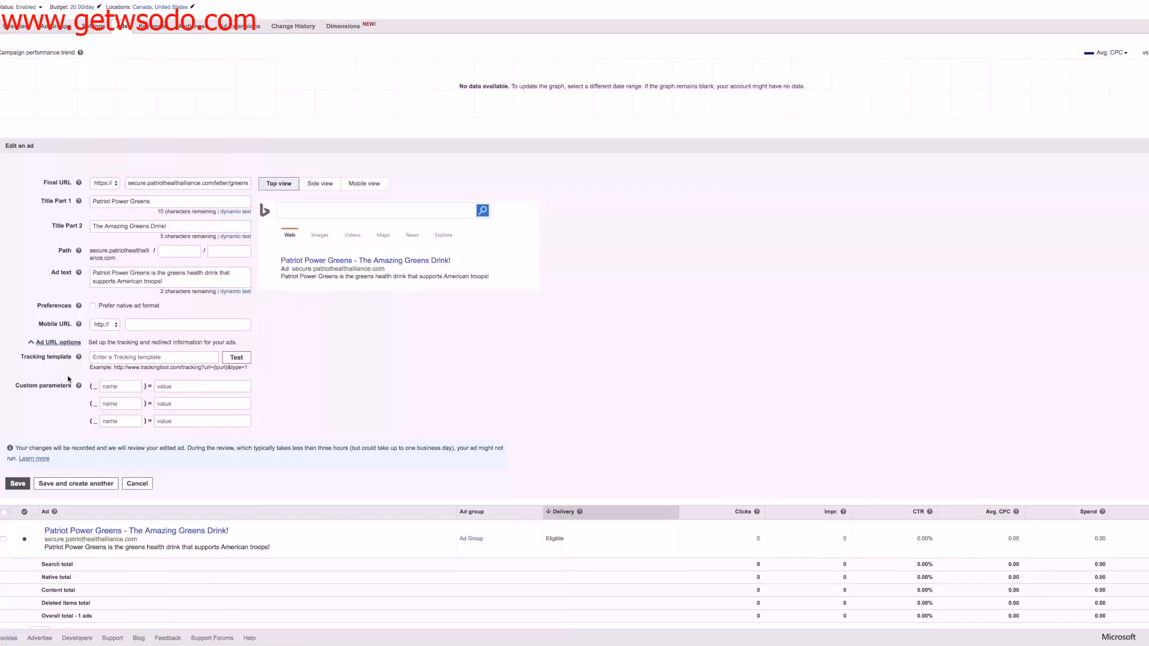
click(97, 359)
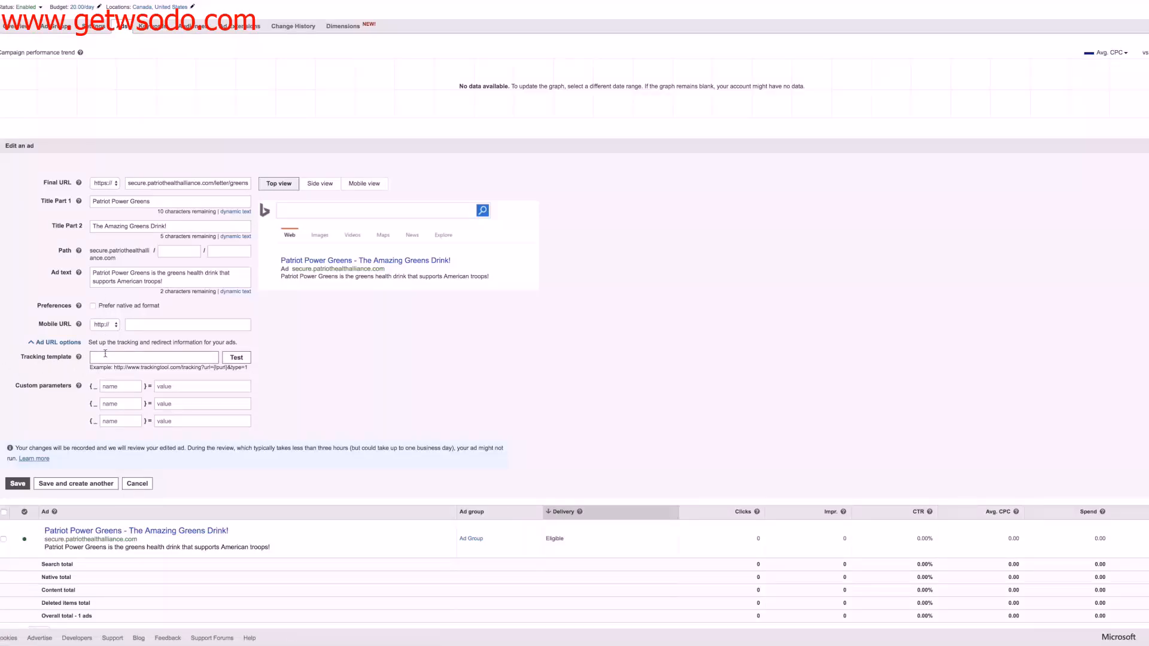
text(ttp)
text(://phil)
text(strack)
text(inglink,c)
text(com)
text(com)
text(/?&keyword)
text(={keyword)
text(})
- Clear the ad's tracking template and save the ad
triple_click(158, 362)
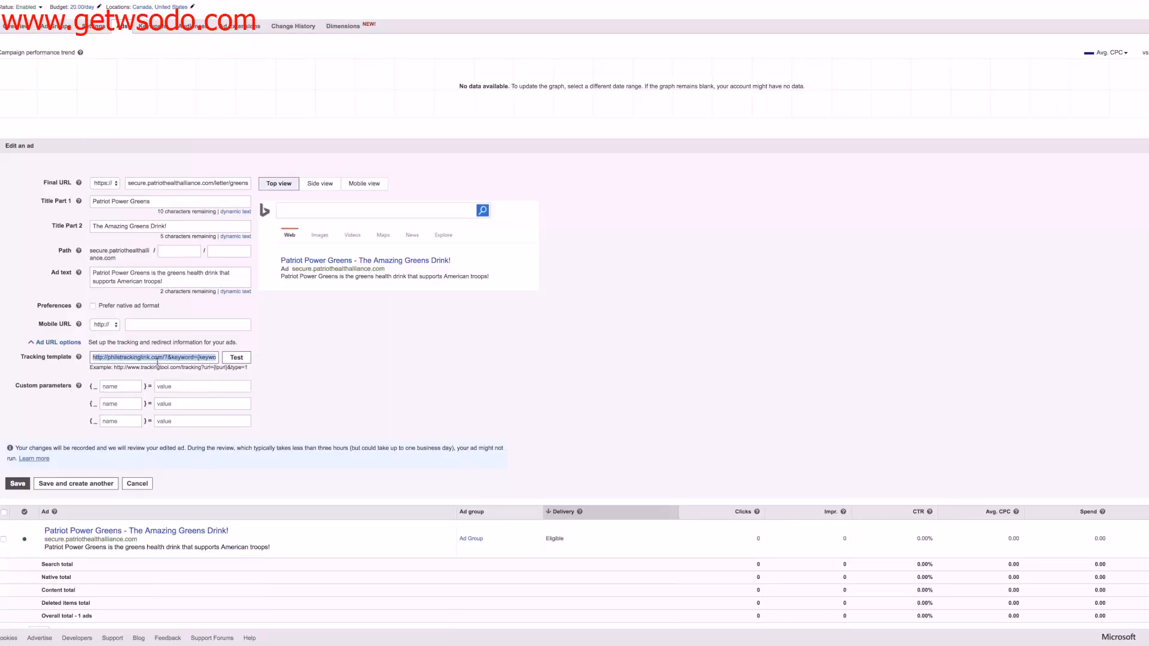
key(BackSpace)
click(287, 339)
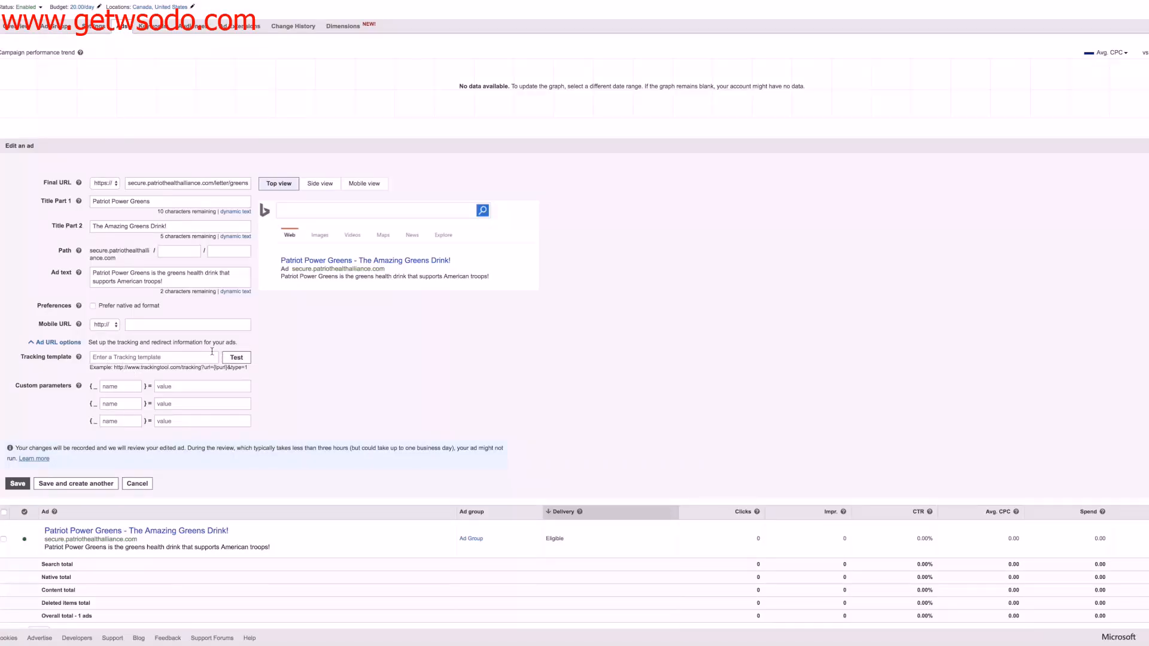
click(17, 483)
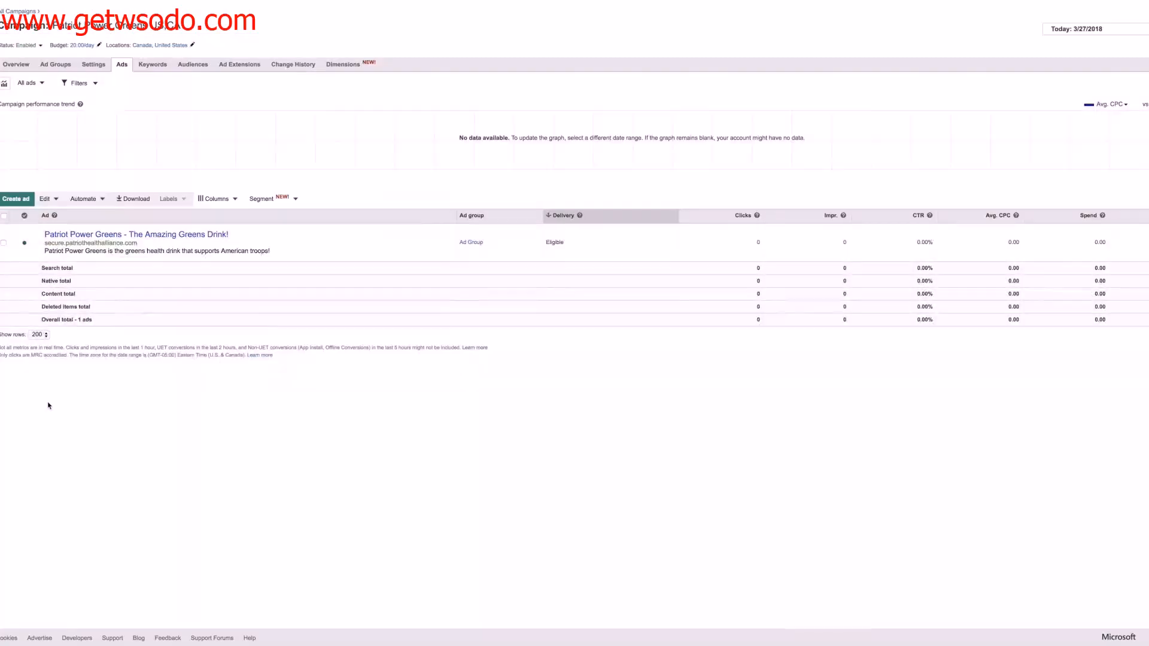